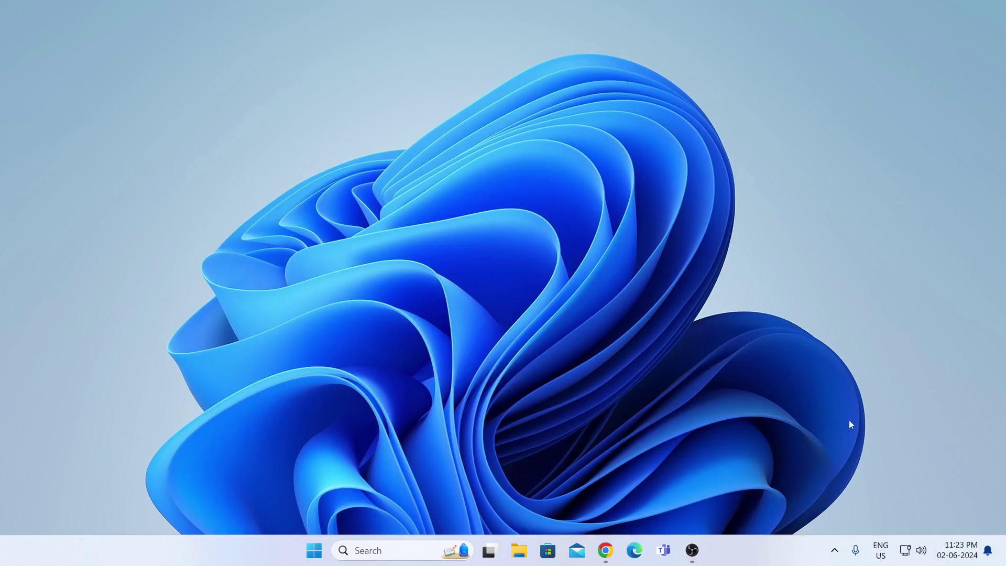
End the PostgreSQL Server process in Task Manager
right_click(772, 547)
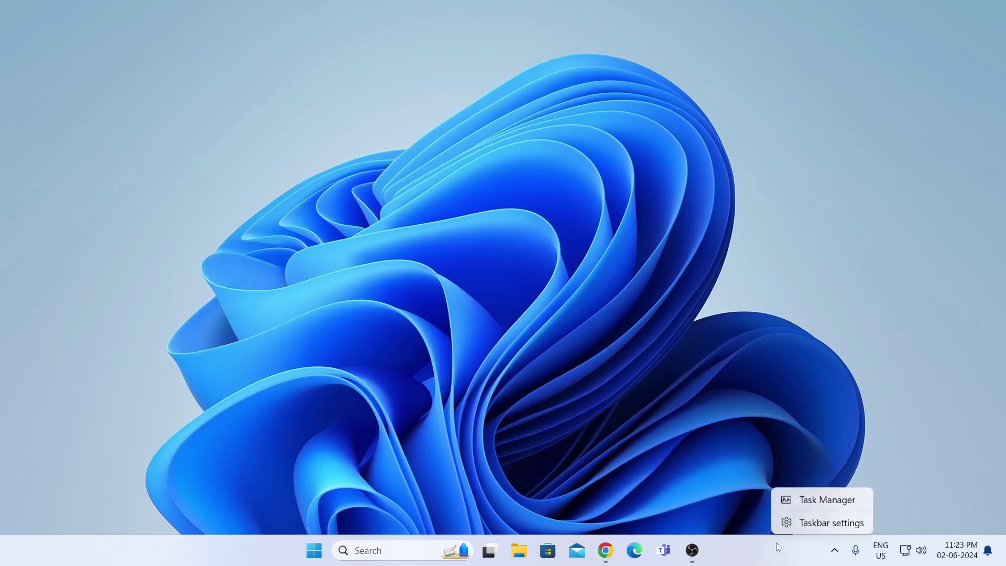
left_click(805, 507)
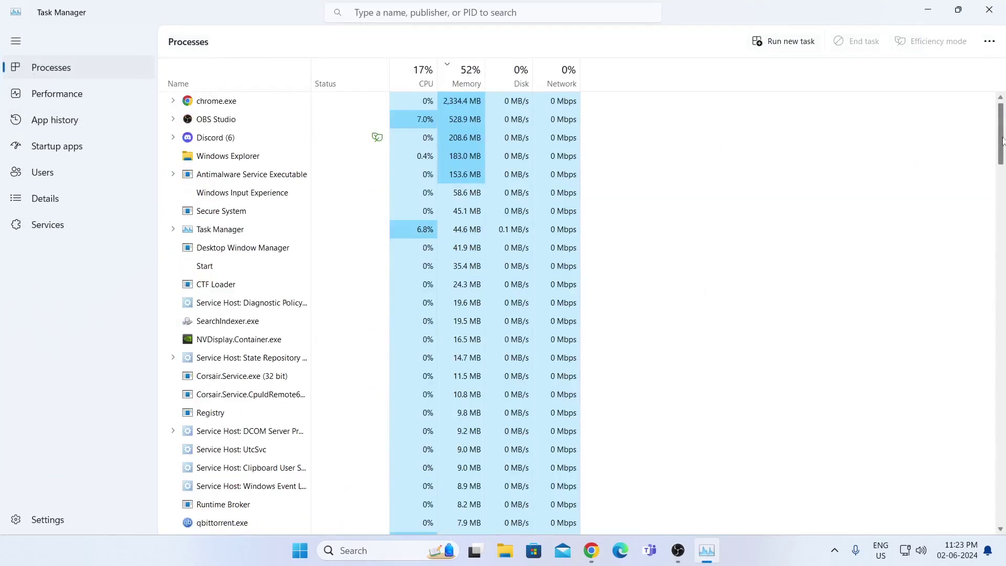
left_click_drag(1002, 144, 1002, 181)
scroll(604, 227, "up", 5)
scroll(604, 227, "down", 5)
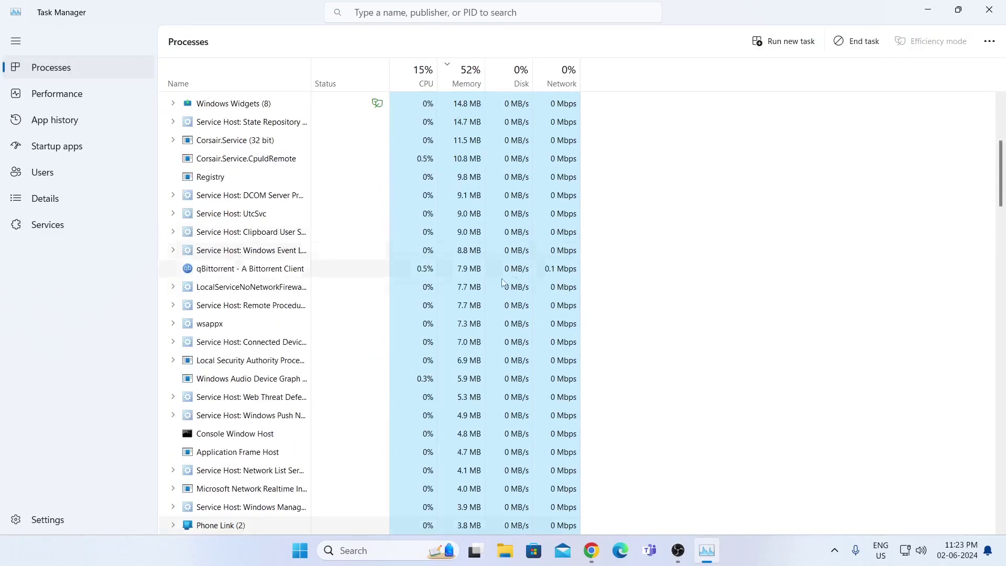
scroll(450, 311, "down", 10)
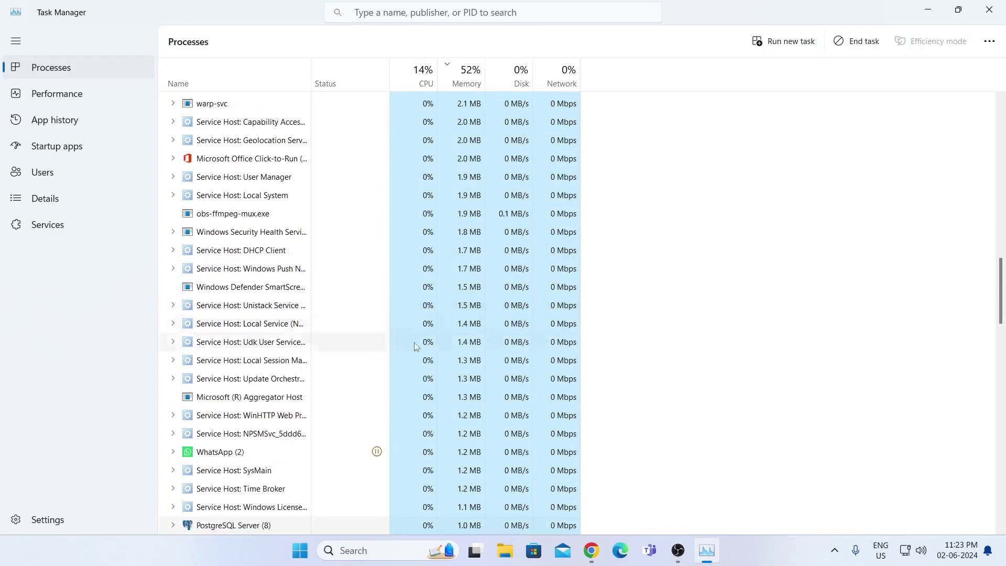
right_click(246, 526)
left_click(292, 371)
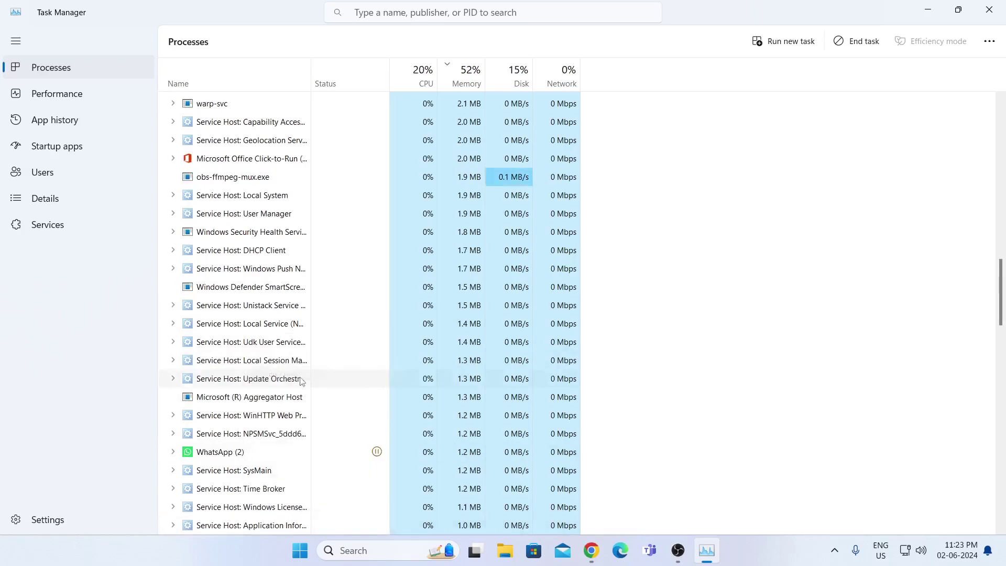
scroll(1004, 322, "down", 4)
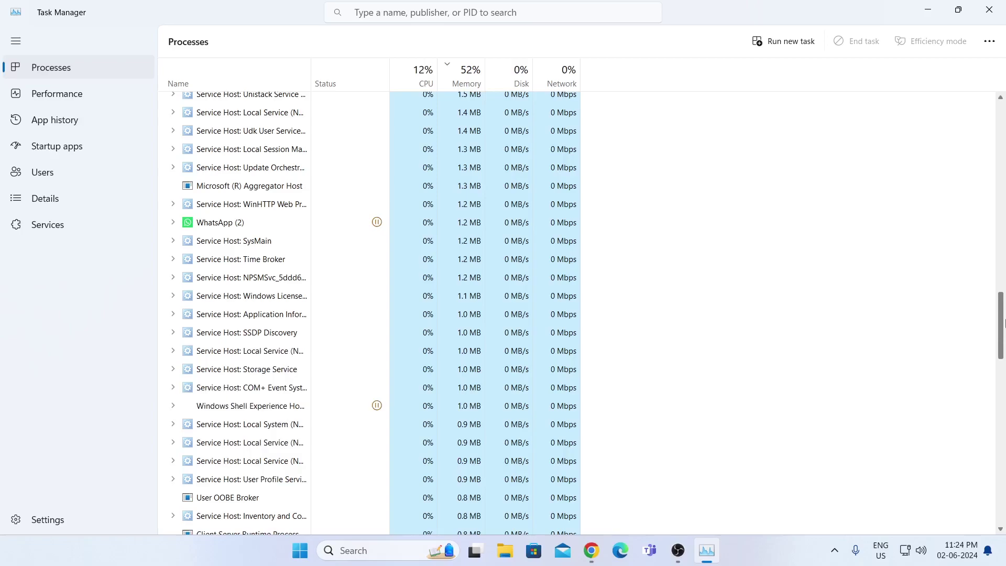
Close Task Manager and open Installed apps via an 'add or remove programs' search
left_click_drag(1003, 323, 1002, 137)
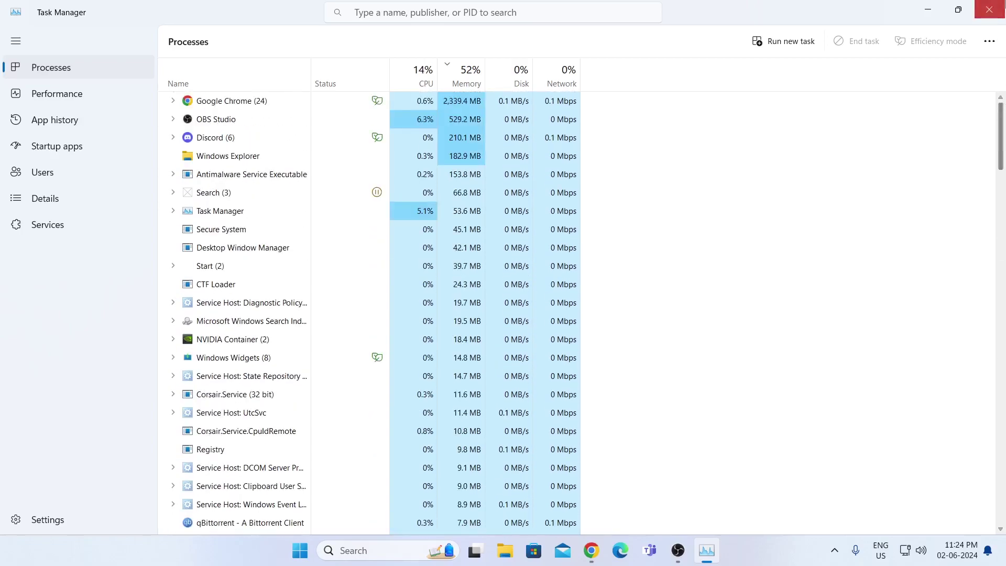
left_click(989, 10)
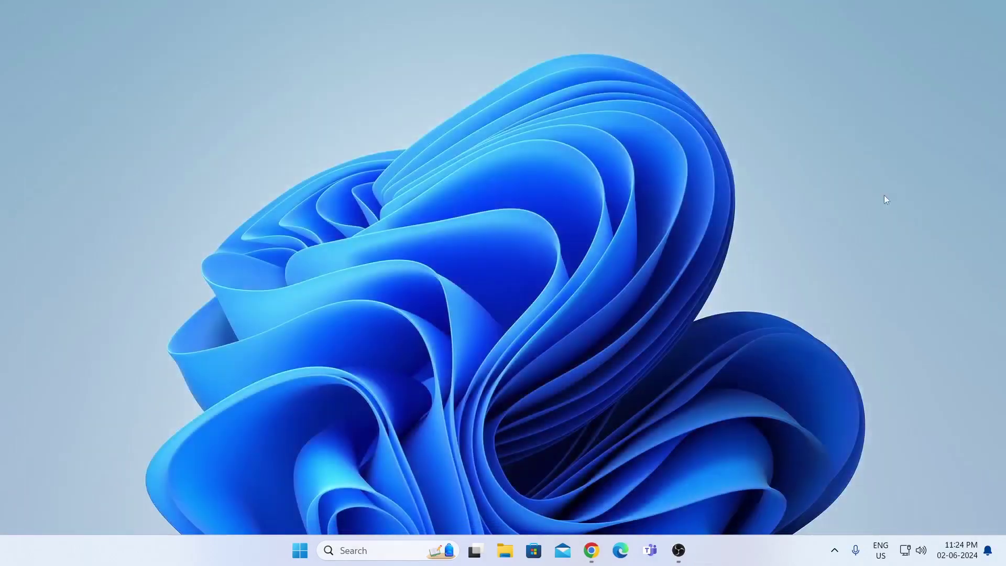
left_click(393, 549)
type("add or")
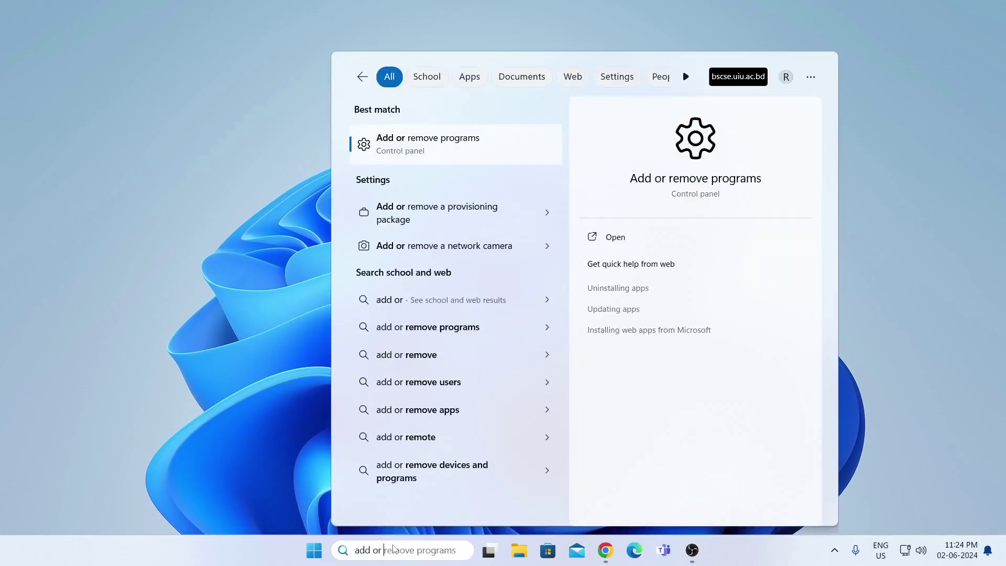
left_click(641, 243)
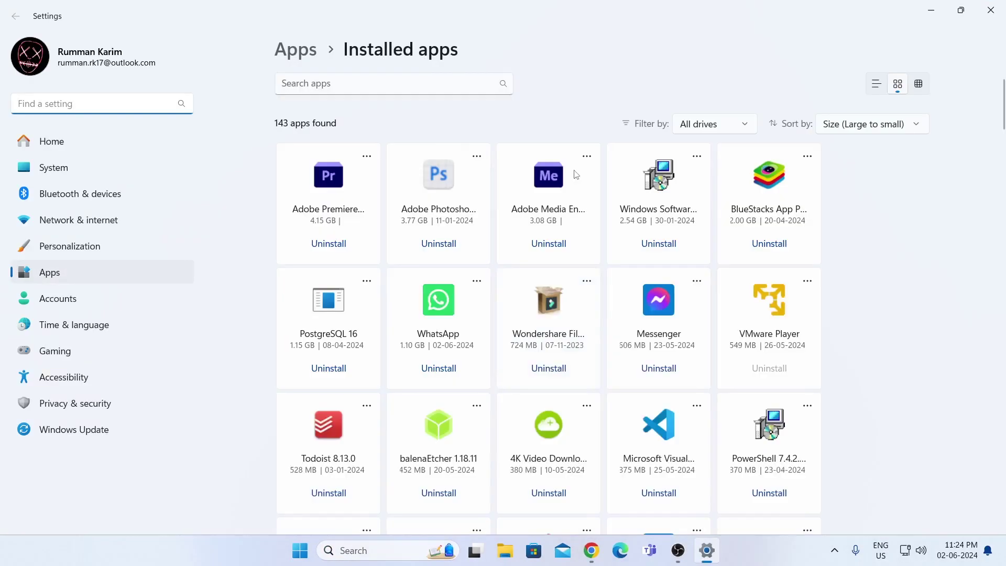
Filter Installed apps for 'postgre' and uninstall PostgreSQL 16 as the entire application
left_click(418, 82)
type("p")
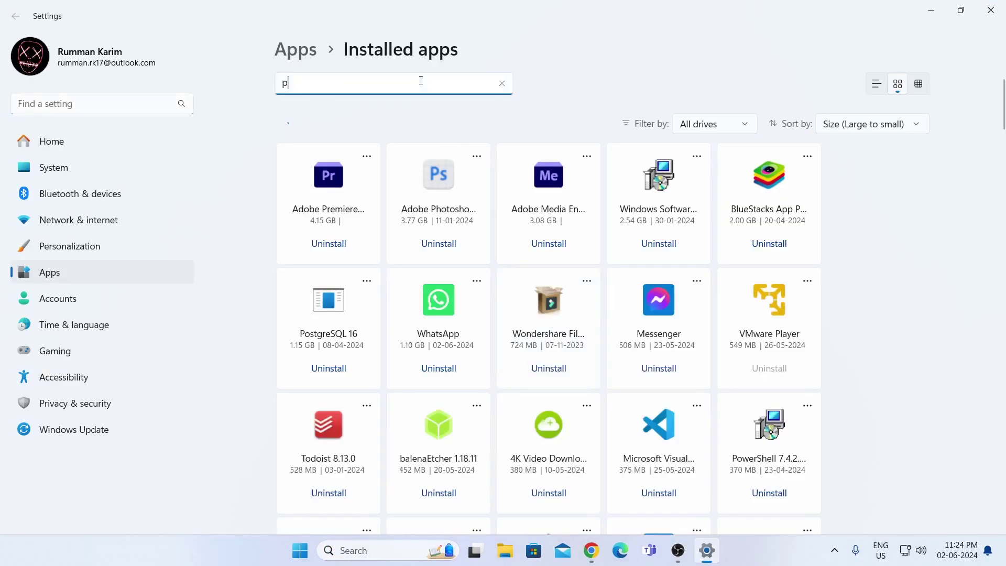
type("ostgre")
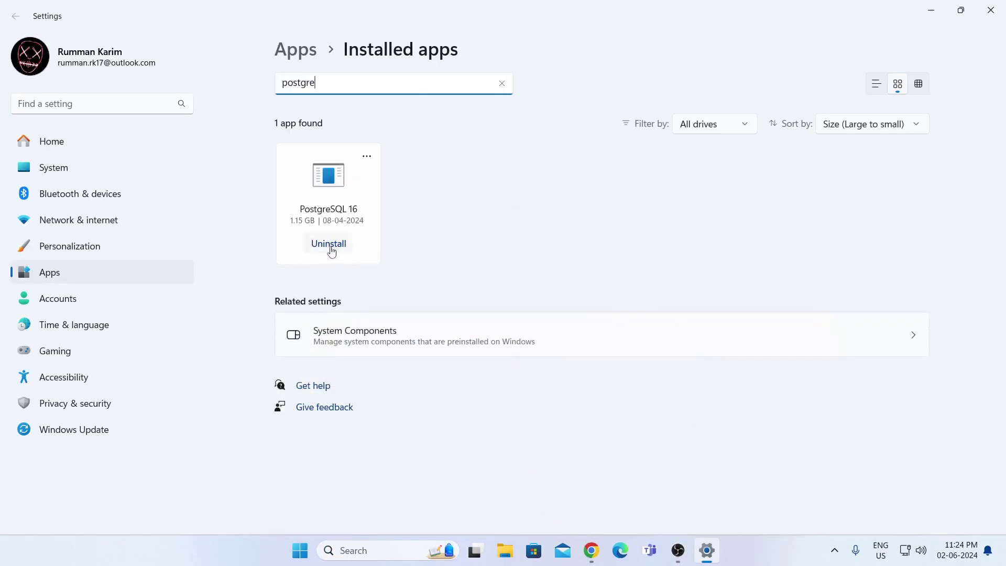
left_click(328, 247)
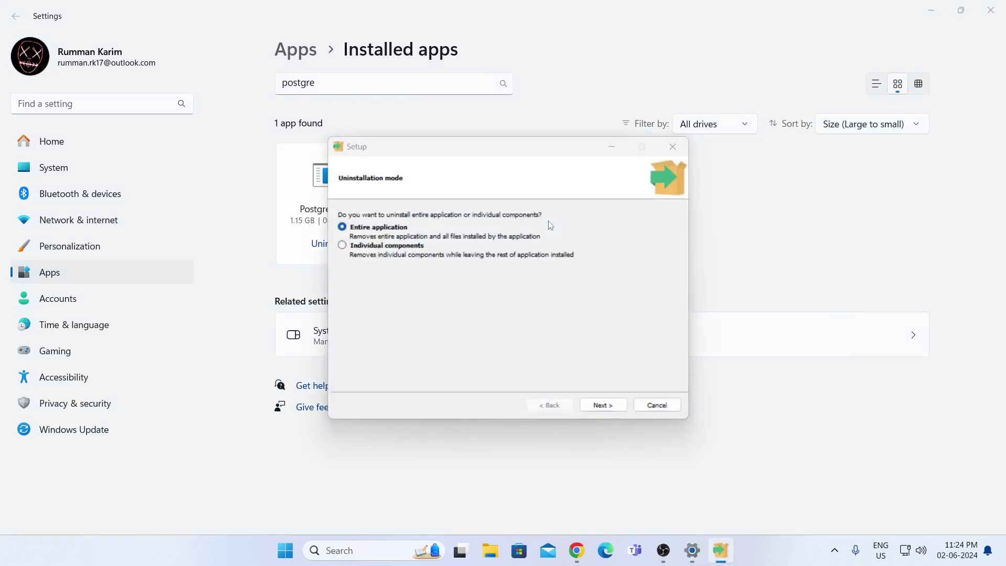
left_click(610, 406)
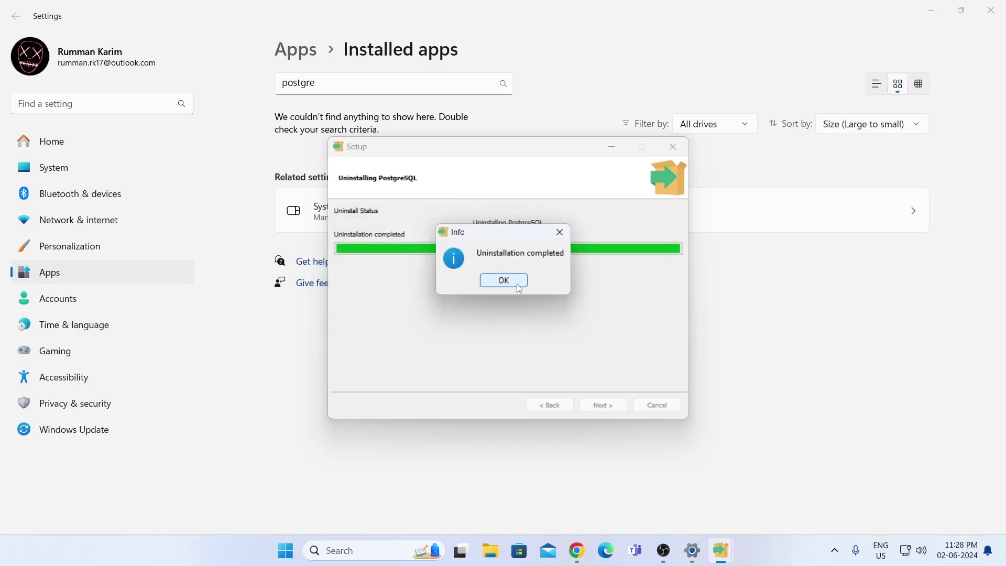
Confirm the completed PostgreSQL 16 uninstallation
left_click(508, 280)
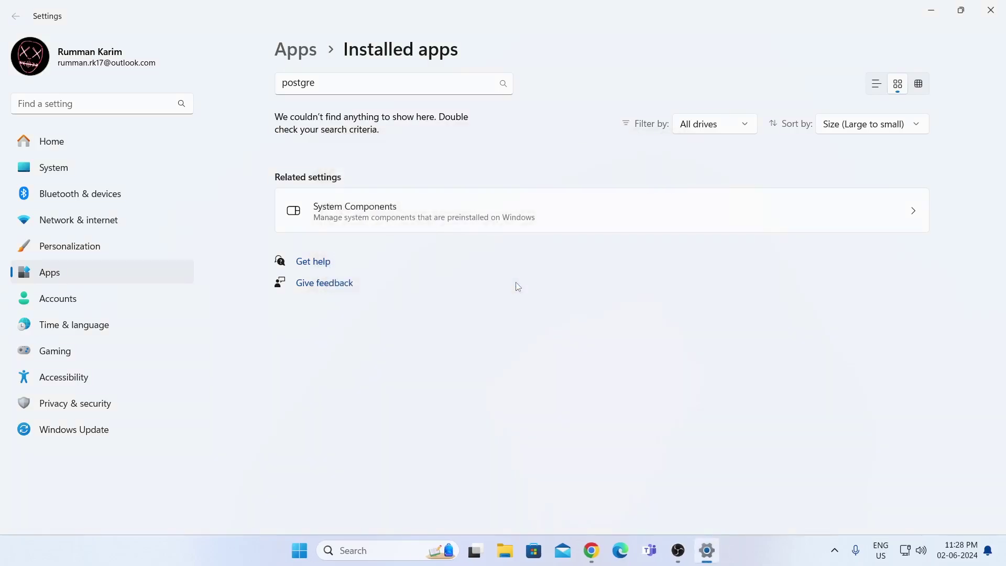